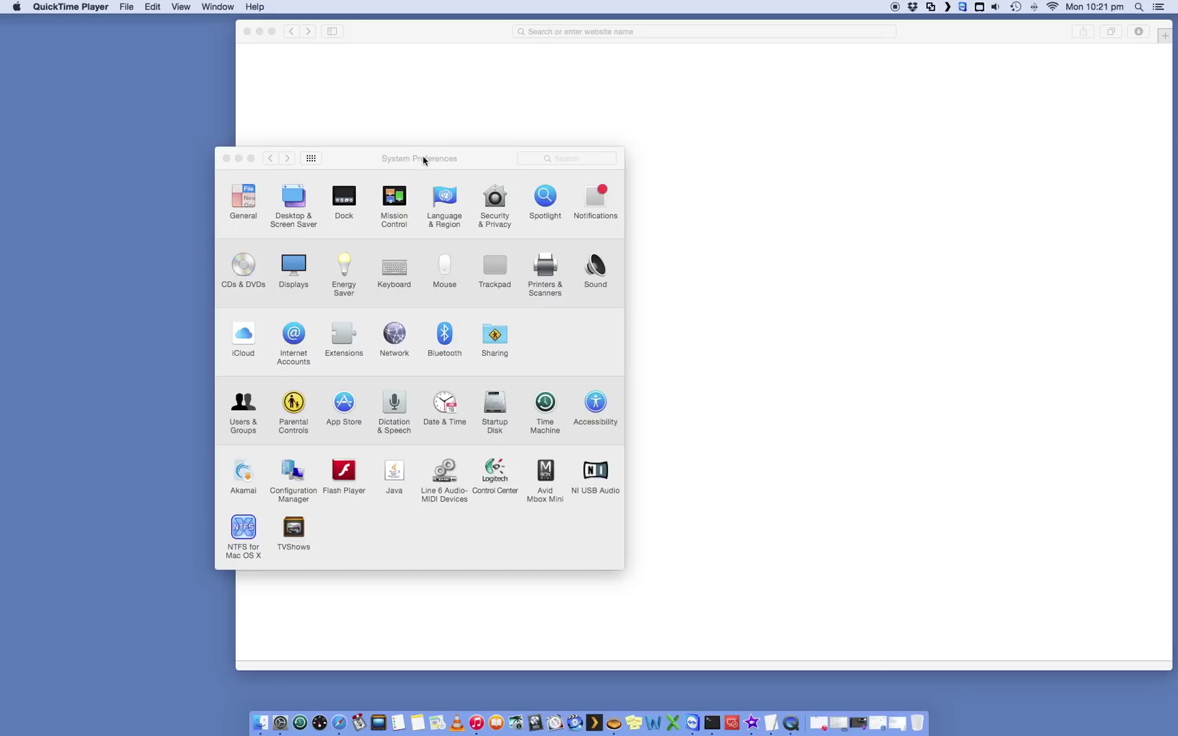
Step: Bring the System Preferences window forward and open the Network pane
{"action": "left_click_drag", "start_coordinate": [422, 159], "coordinate": [415, 166]}
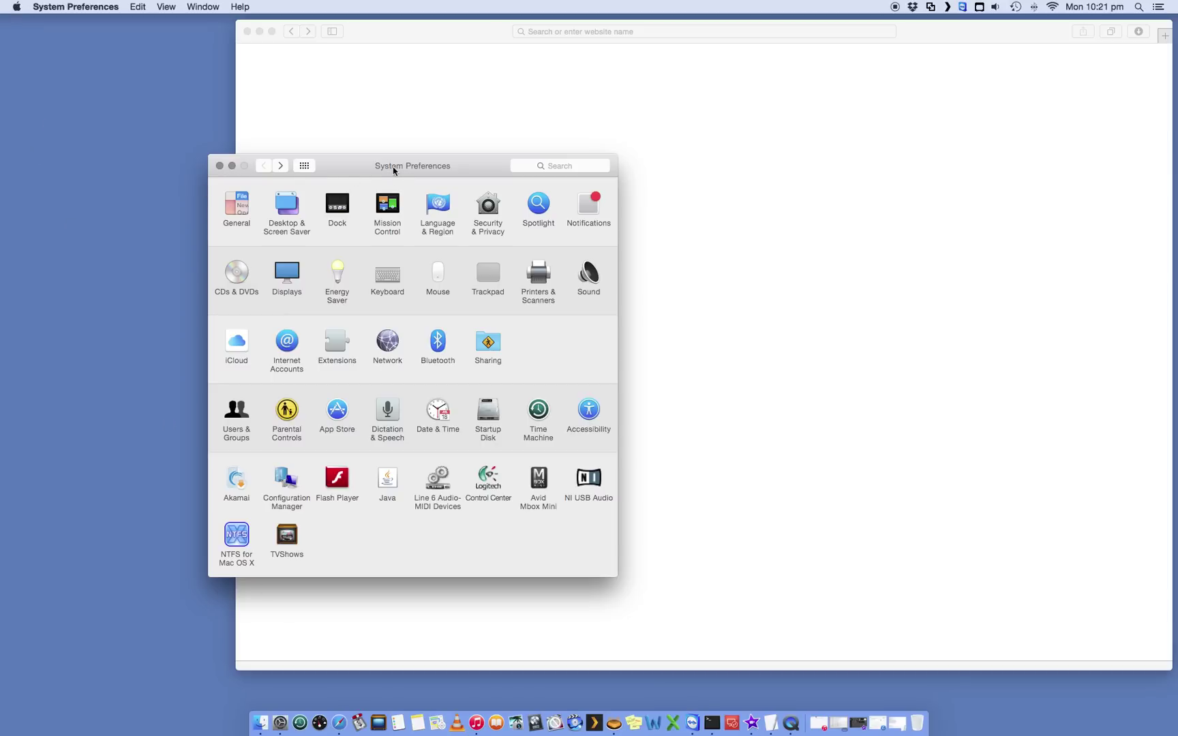
{"action": "left_click_drag", "start_coordinate": [392, 166], "coordinate": [394, 165]}
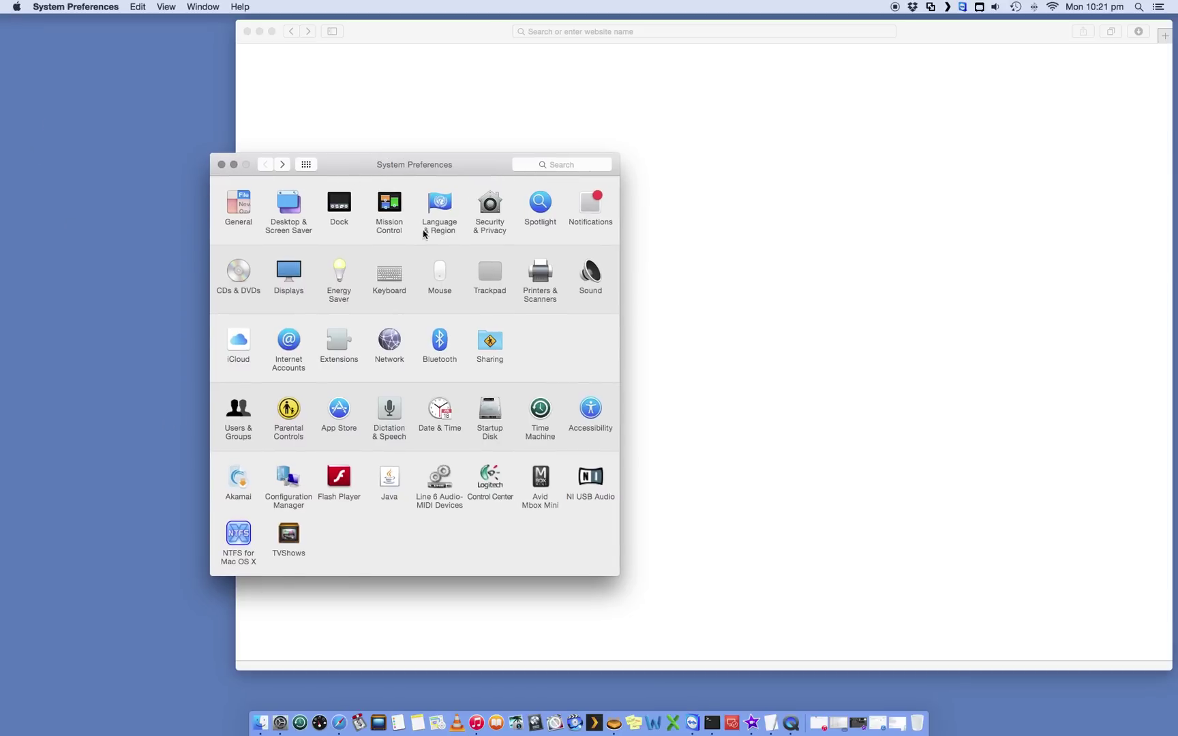
{"action": "left_click", "coordinate": [393, 342]}
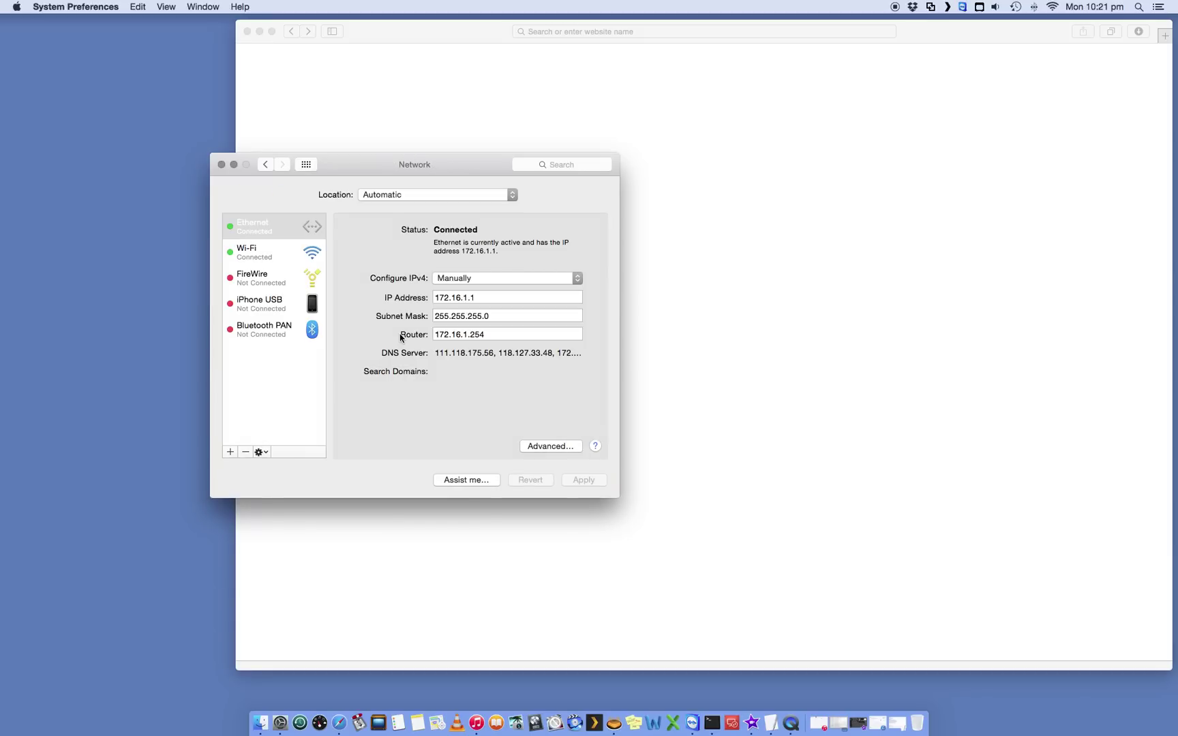
Step: Set Ethernet's Configure IPv4 to Using DHCP and reopen its choices
{"action": "left_click", "coordinate": [492, 279]}
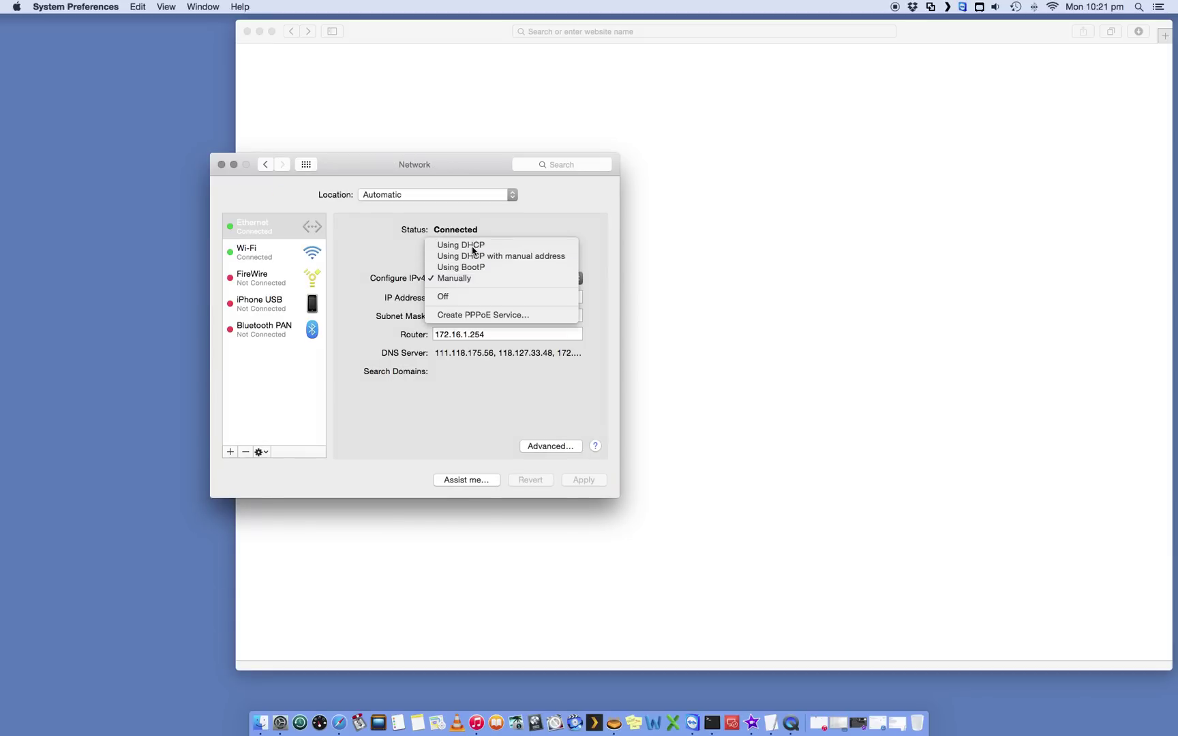
{"action": "left_click", "coordinate": [468, 245]}
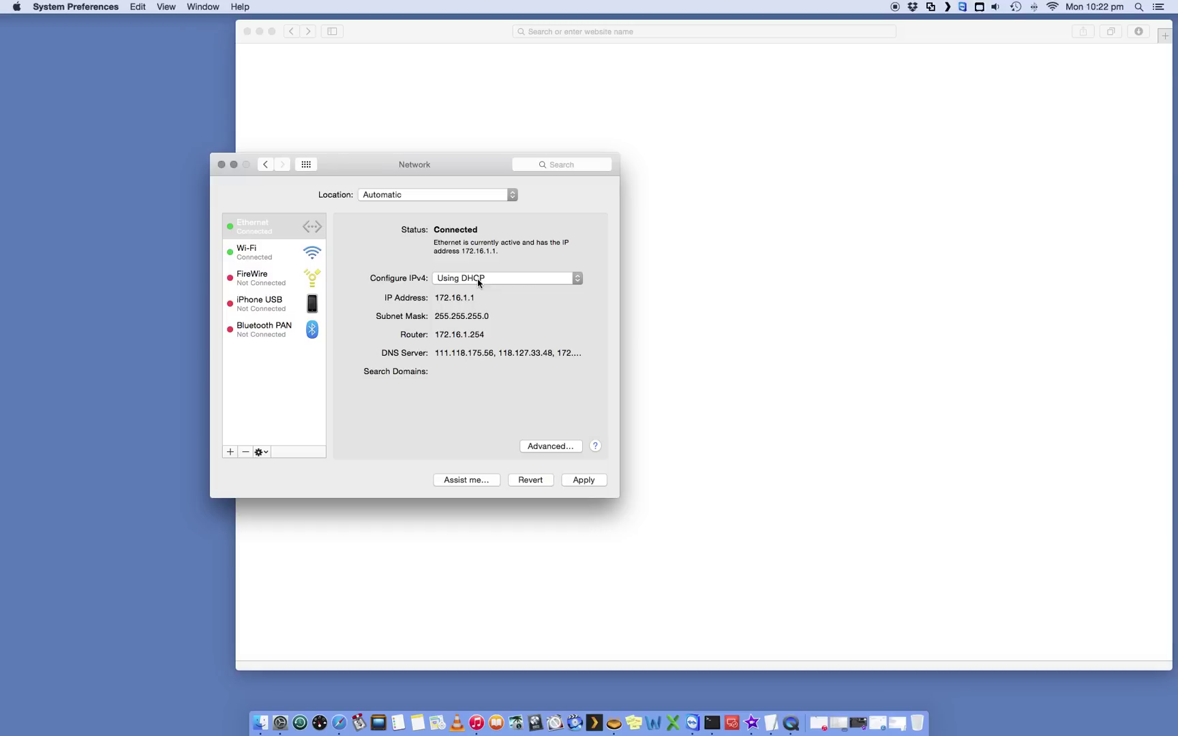
{"action": "left_click", "coordinate": [477, 282]}
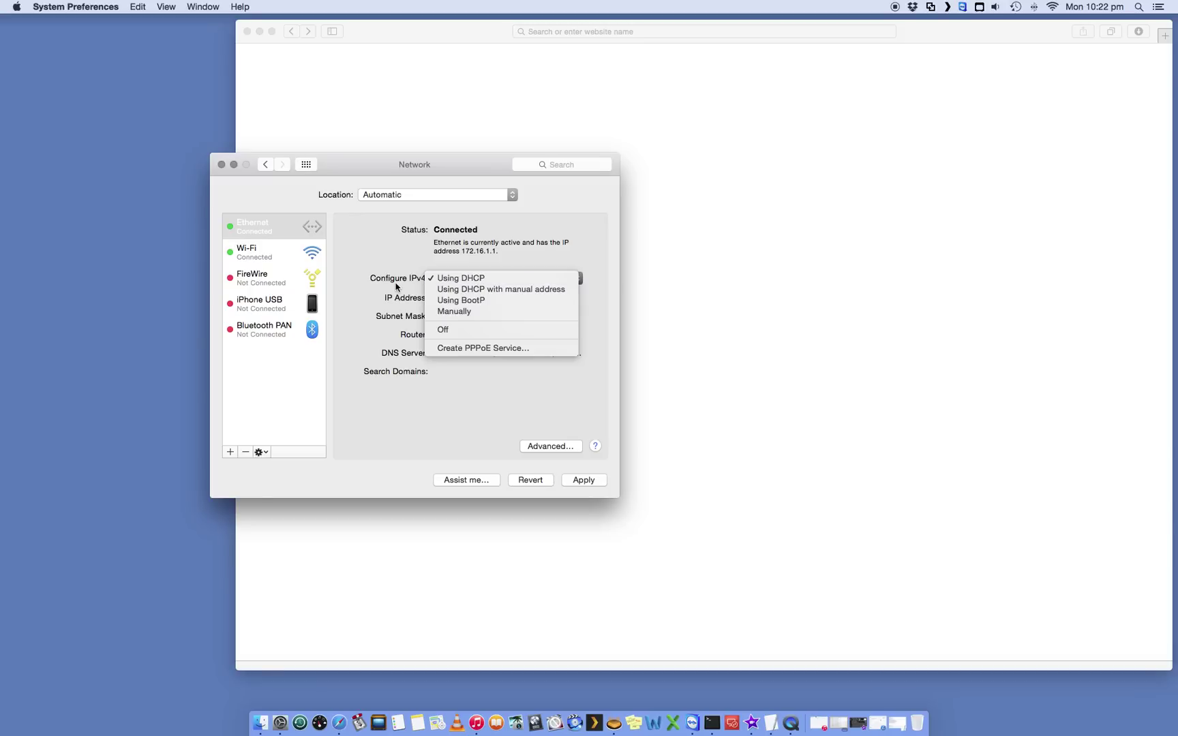
{"action": "left_click", "coordinate": [453, 279]}
{"action": "left_click", "coordinate": [451, 279]}
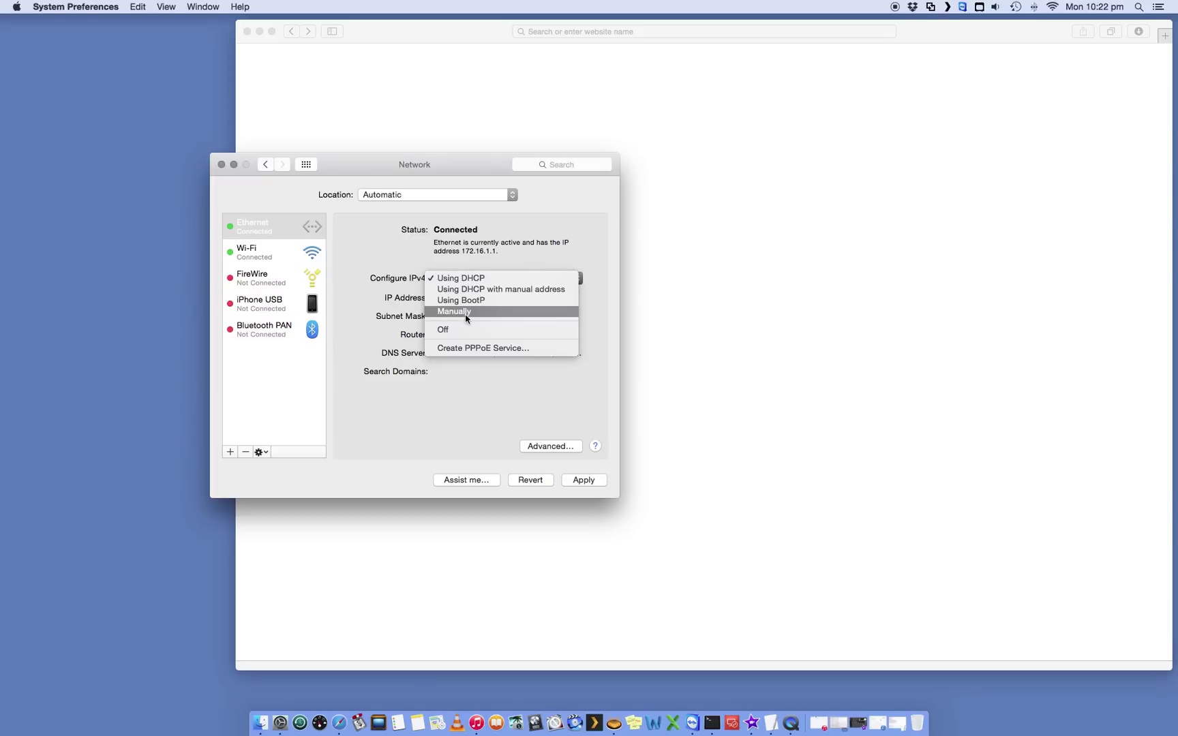
Step: Switch Configure IPv4 to Manually, dismiss the invalid-address alert, and enter IP 192.168.1.1
{"action": "left_click", "coordinate": [466, 313]}
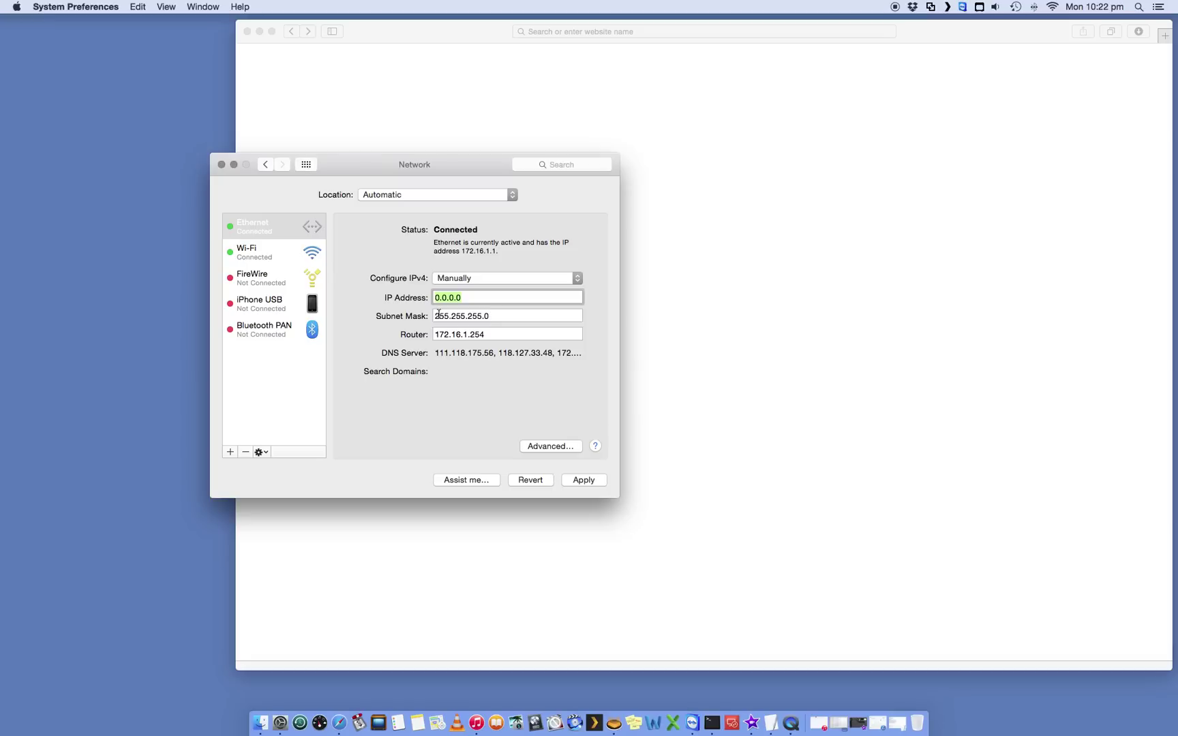
{"action": "left_click_drag", "start_coordinate": [491, 334], "coordinate": [441, 334]}
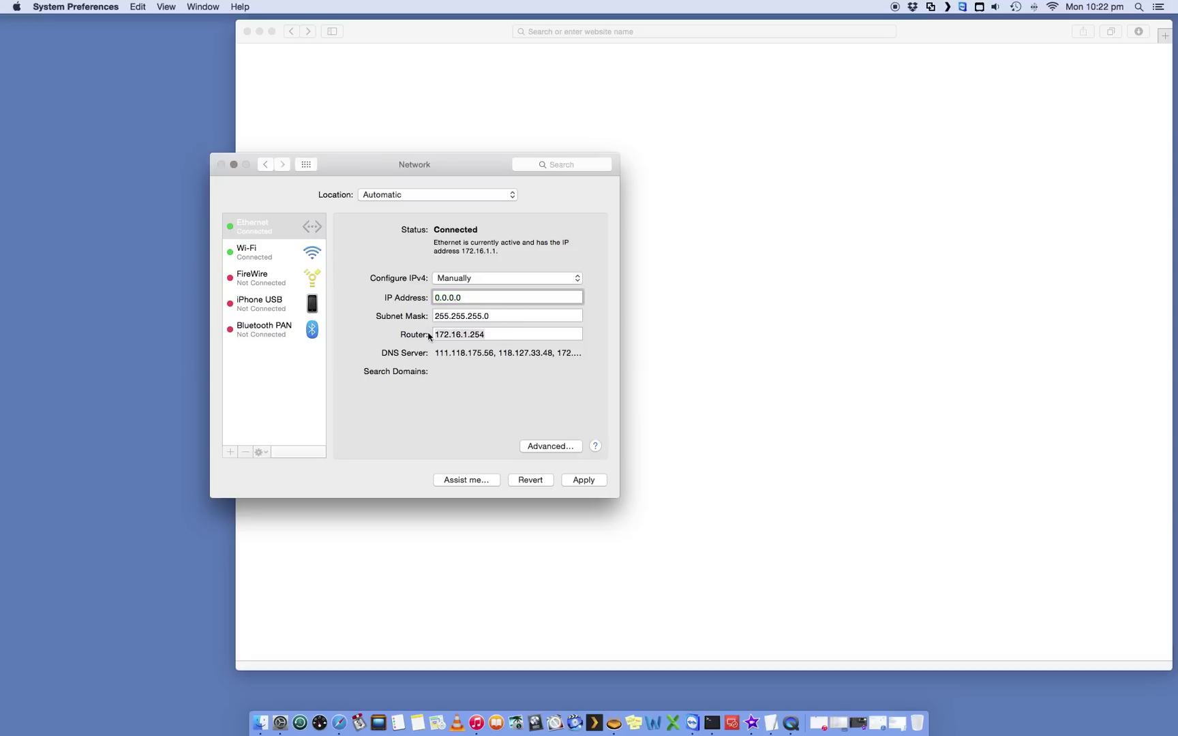
{"action": "left_click", "coordinate": [506, 240]}
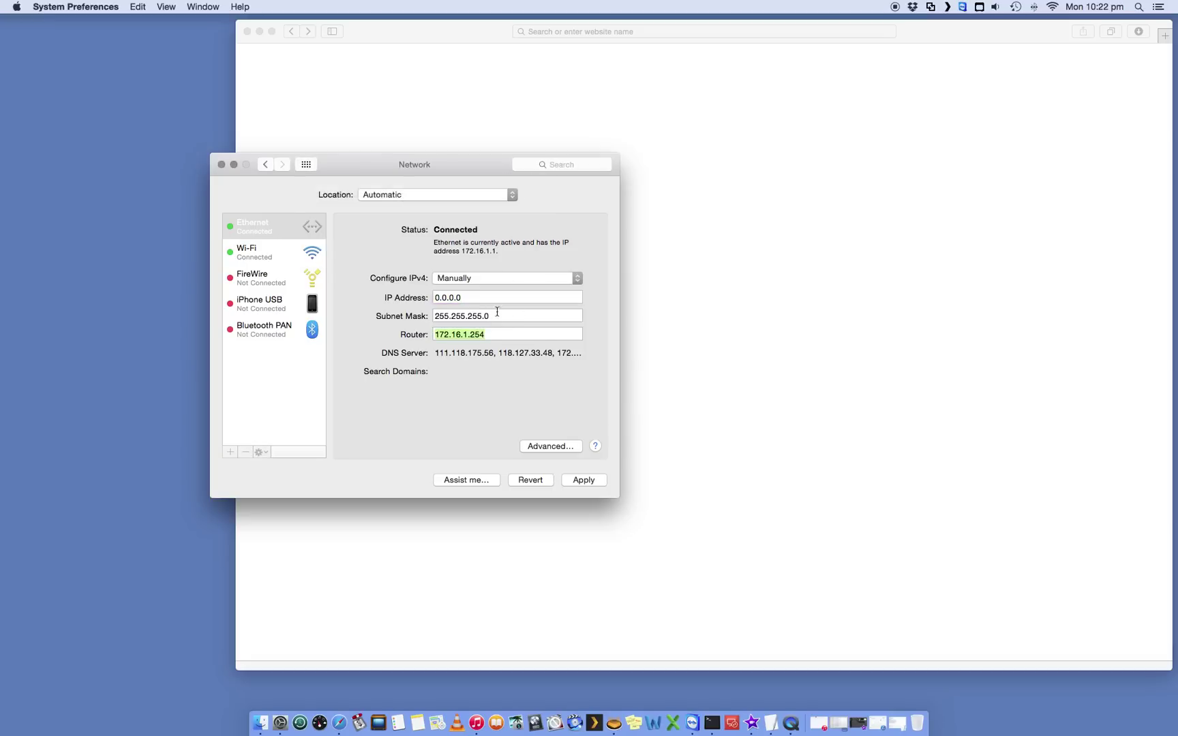
{"action": "double_click", "coordinate": [471, 298]}
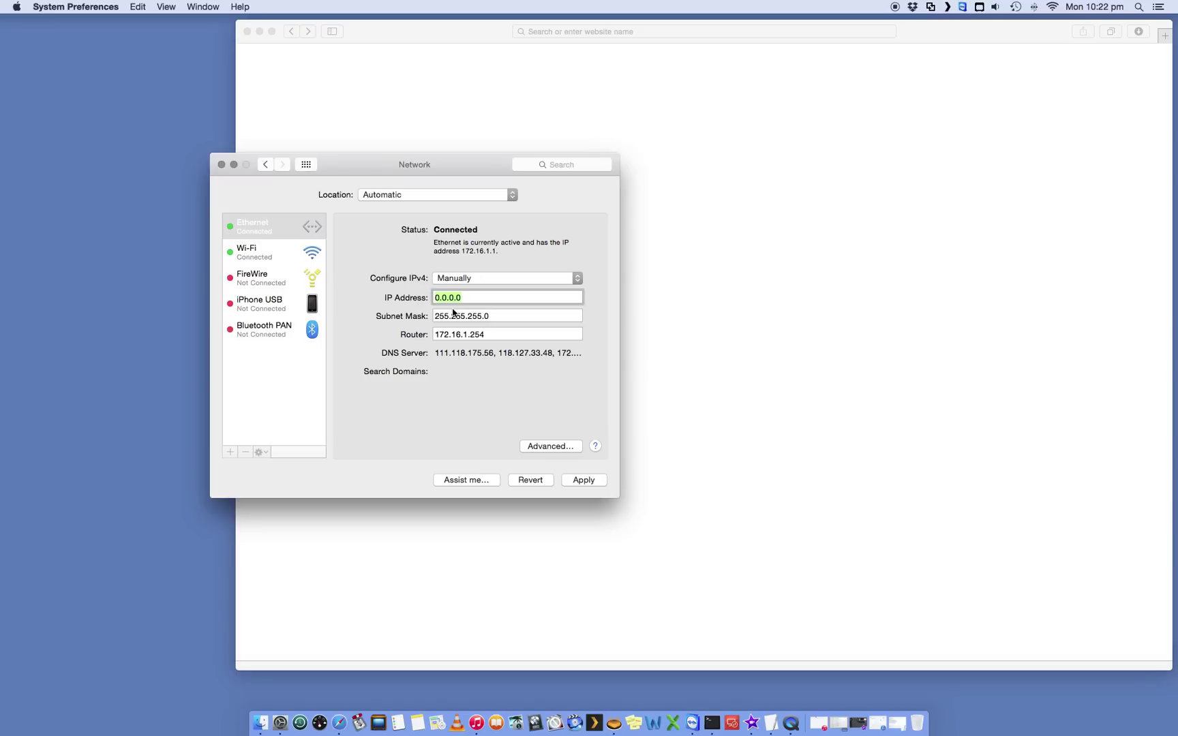
{"action": "type", "text": "192.168.1.1"}
Step: Check the subnet and router fields, then retype the IP's final digit, keeping 192.168.1.1
{"action": "double_click", "coordinate": [492, 316]}
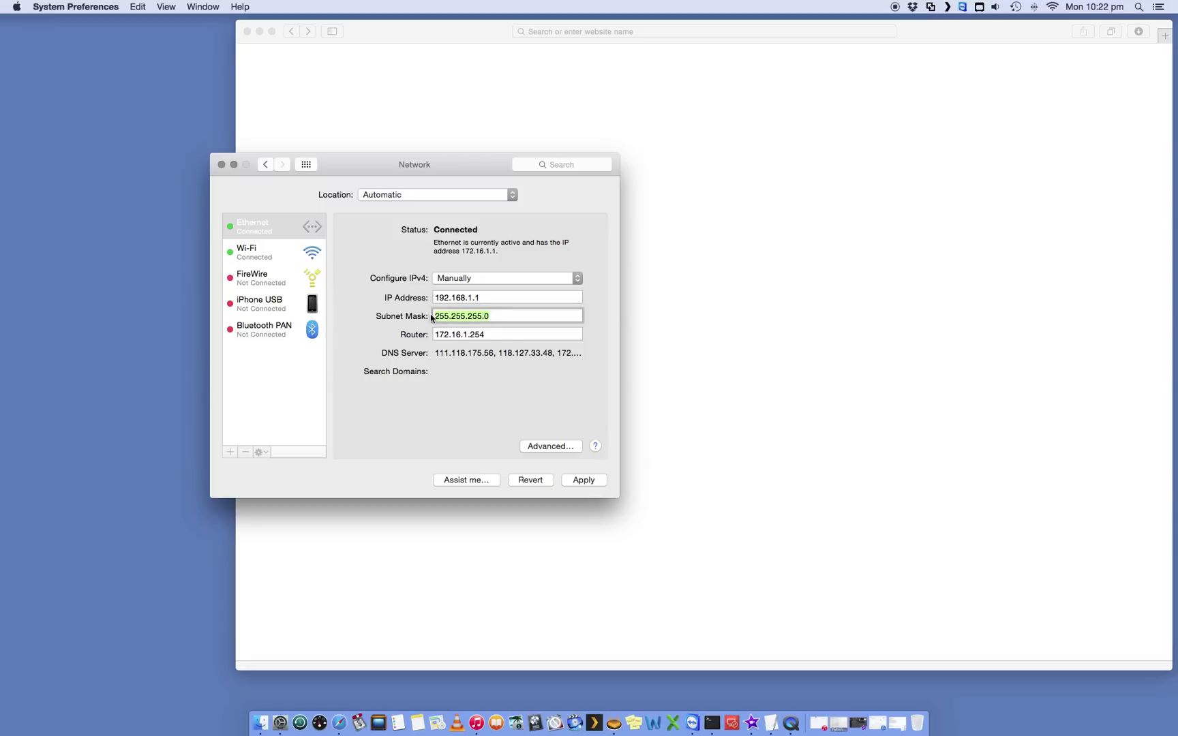
{"action": "left_click", "coordinate": [492, 336]}
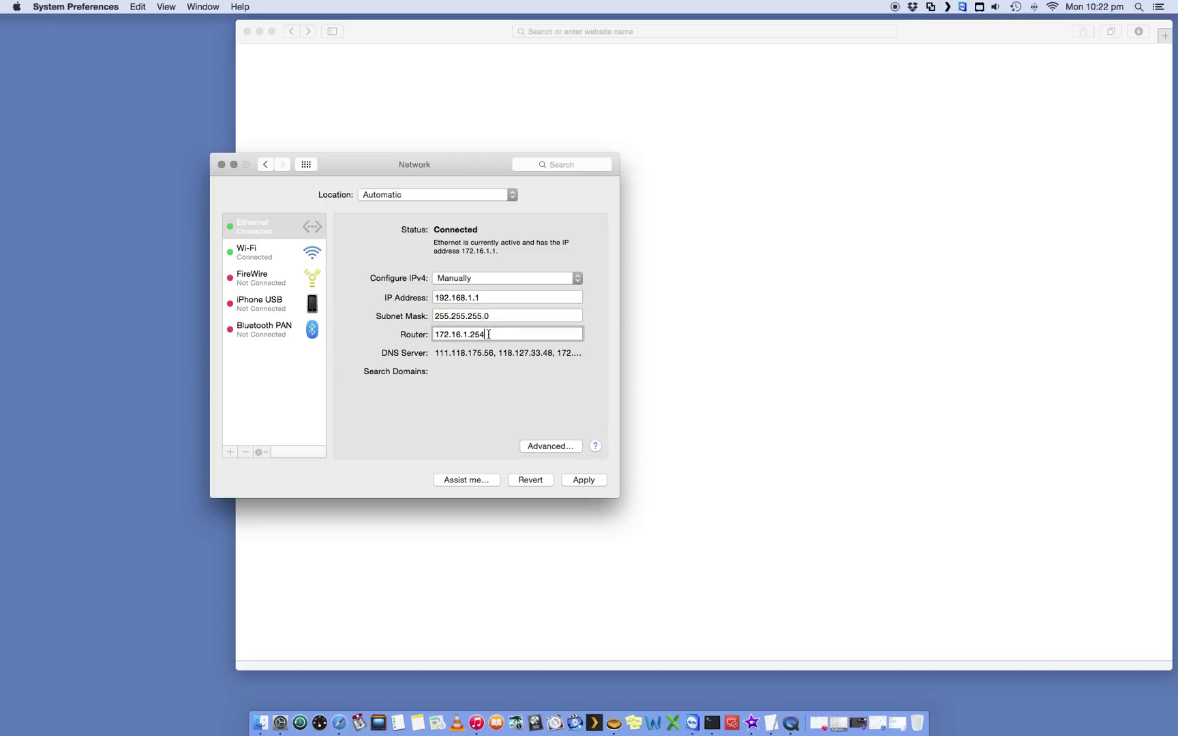
{"action": "double_click", "coordinate": [488, 298]}
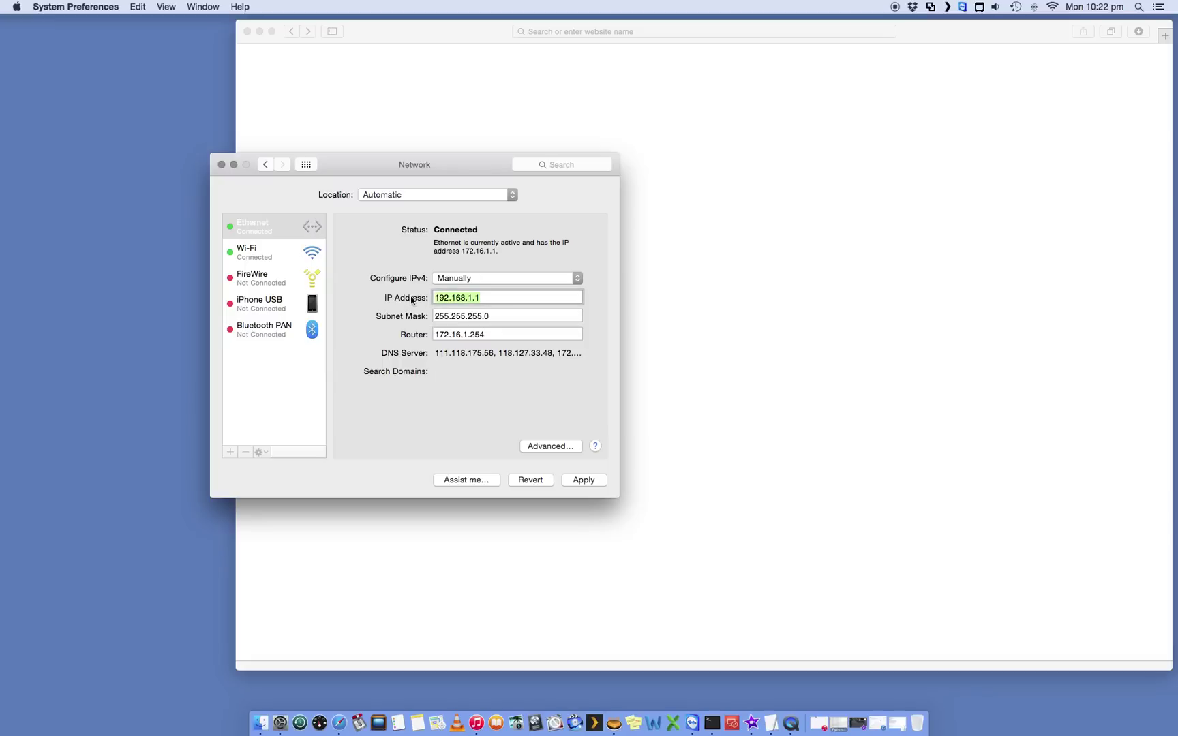
{"action": "left_click", "coordinate": [494, 298]}
{"action": "left_click_drag", "start_coordinate": [489, 297], "coordinate": [431, 297]}
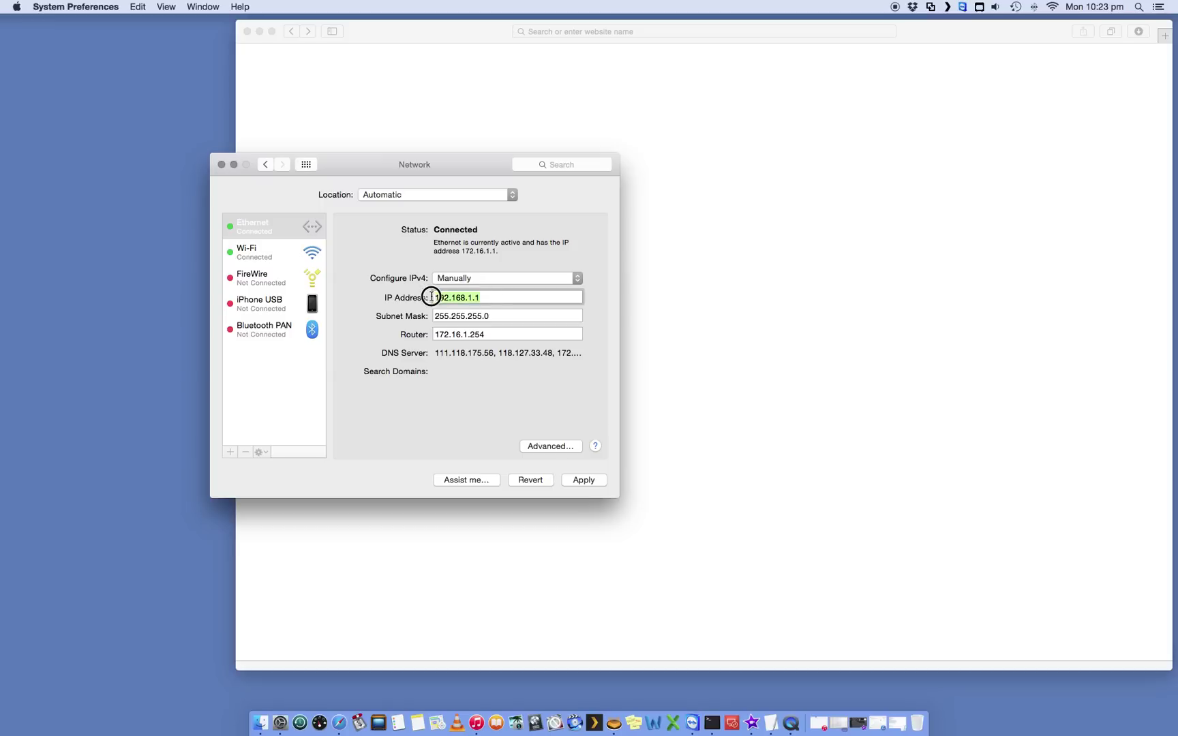
{"action": "left_click", "coordinate": [489, 299]}
{"action": "key", "text": "BackSpace"}
{"action": "type", "text": "2"}
{"action": "key", "text": "BackSpace"}
{"action": "type", "text": "3"}
{"action": "key", "text": "BackSpace"}
{"action": "type", "text": "1"}
Step: Clear the Router field and enter 192.168.1.254
{"action": "left_click", "coordinate": [421, 316]}
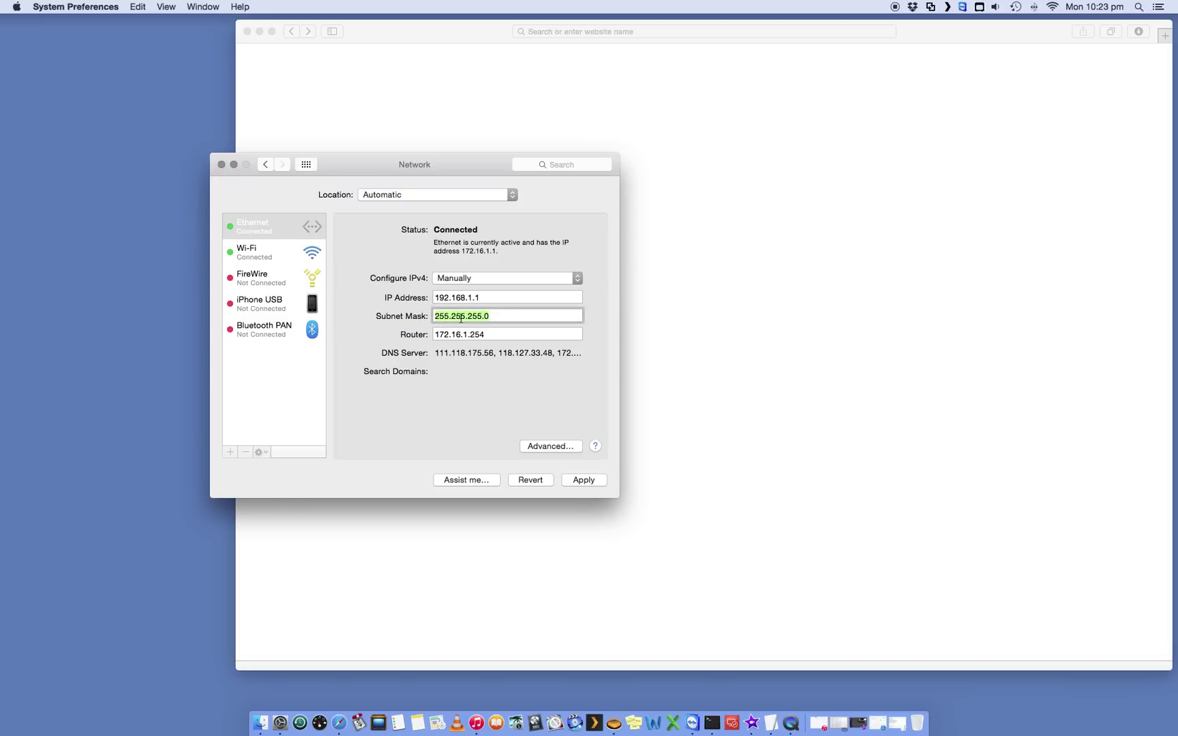
{"action": "left_click", "coordinate": [437, 332]}
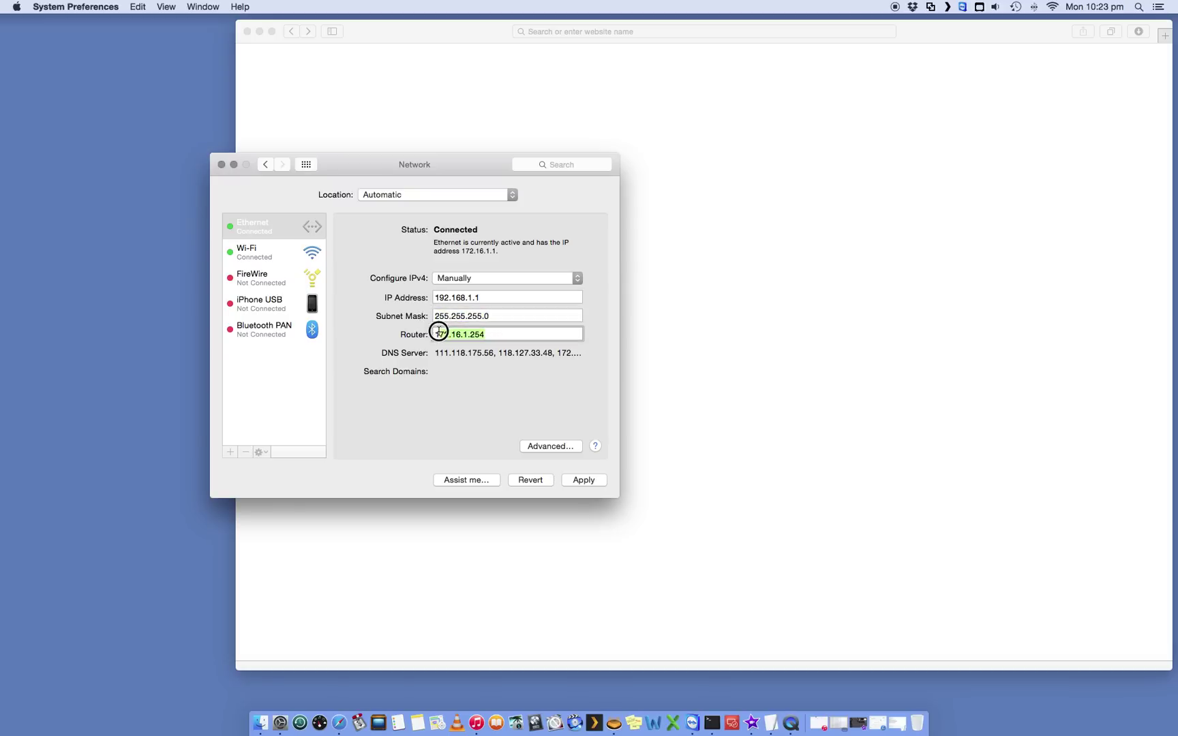
{"action": "type", "text": "1"}
{"action": "key", "text": "BackSpace"}
{"action": "type", "text": "192.168"}
{"action": "type", "text": "1.1"}
{"action": "key", "text": "BackSpace"}
{"action": "type", "text": "254"}
{"action": "left_click_drag", "start_coordinate": [436, 297], "coordinate": [473, 334]}
{"action": "left_click", "coordinate": [495, 336]}
{"action": "left_click", "coordinate": [500, 334]}
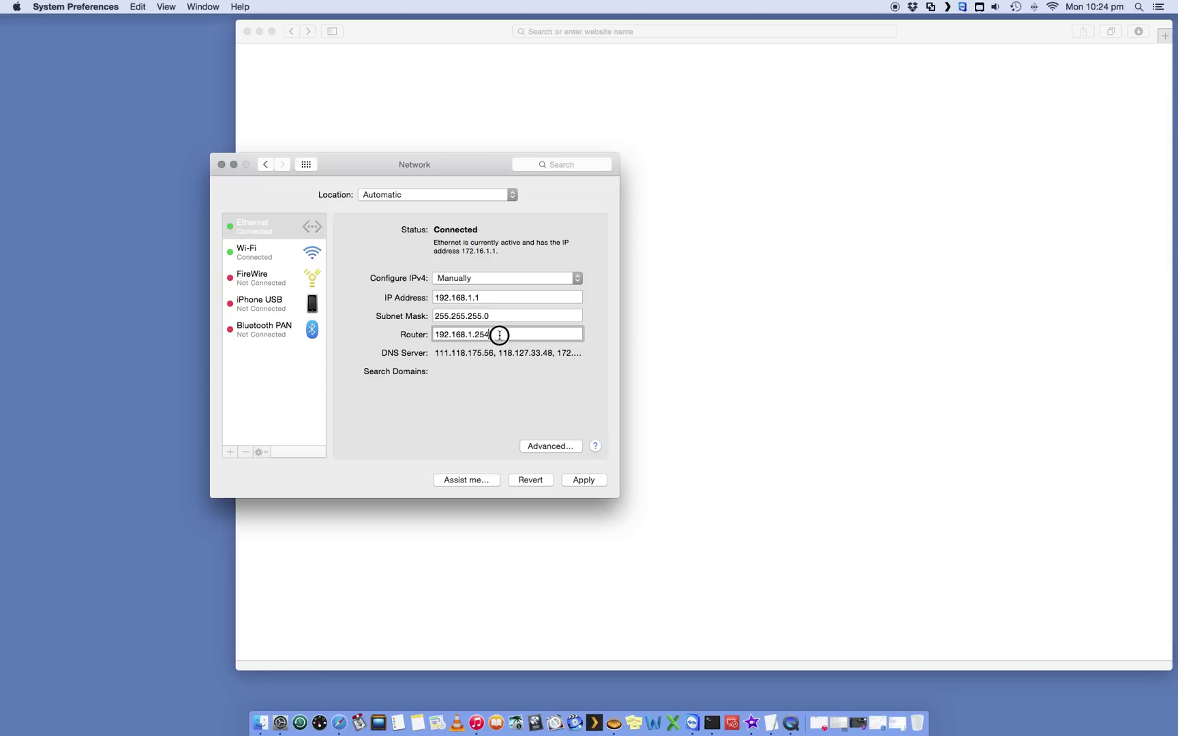
{"action": "left_click_drag", "start_coordinate": [500, 335], "coordinate": [431, 333]}
{"action": "type", "text": "10.1.1.1"}
{"action": "left_click", "coordinate": [457, 299]}
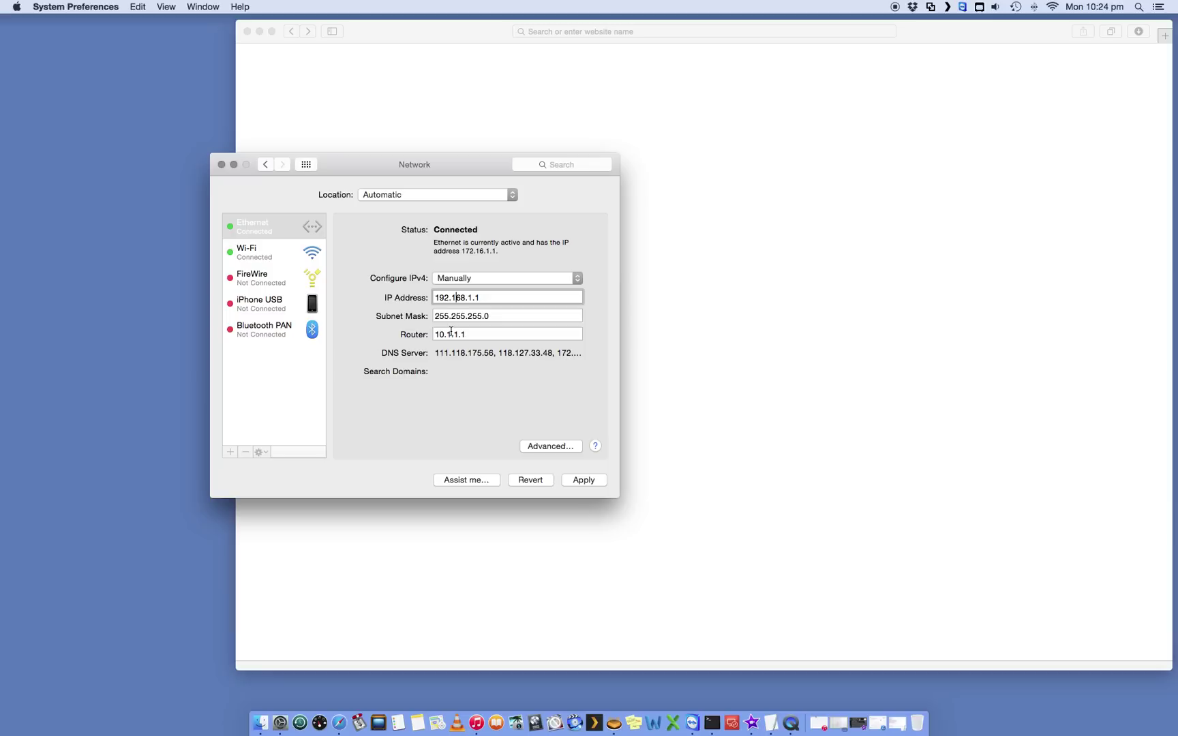
{"action": "left_click", "coordinate": [450, 331]}
{"action": "left_click", "coordinate": [478, 299]}
{"action": "left_click_drag", "start_coordinate": [477, 298], "coordinate": [432, 301]}
{"action": "type", "text": "10.1.1.2"}
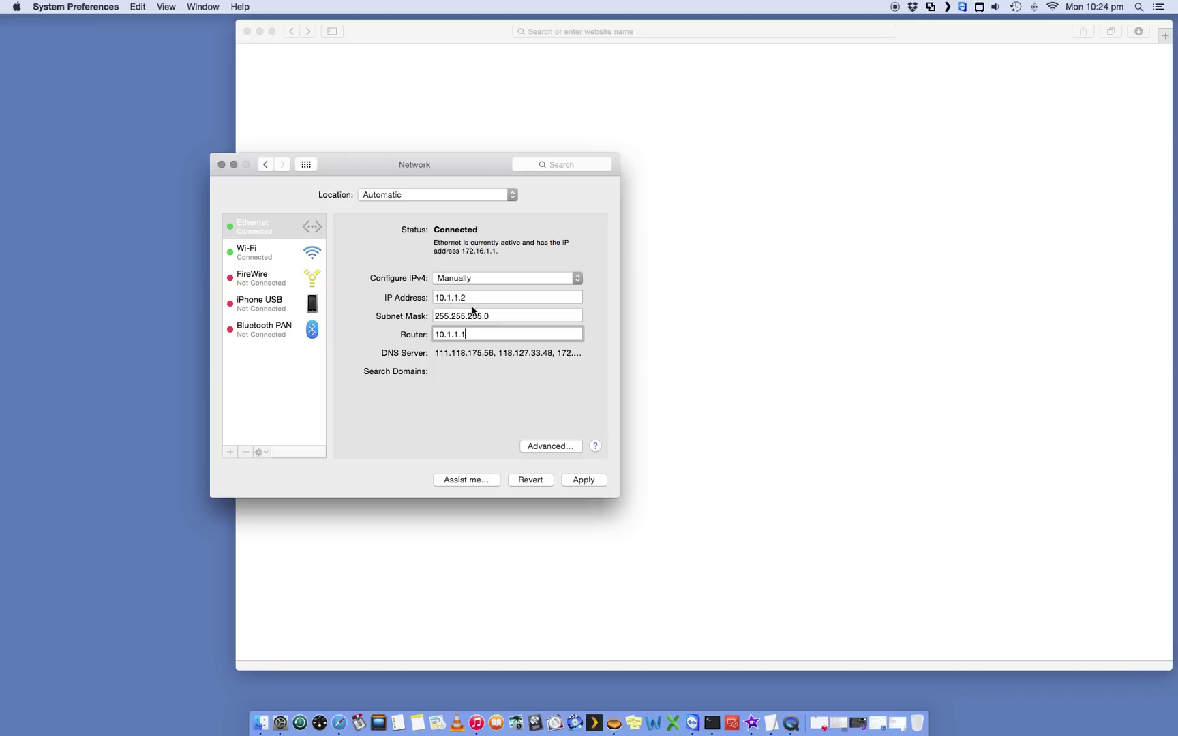
{"action": "left_click_drag", "start_coordinate": [468, 298], "coordinate": [433, 298]}
{"action": "type", "text": "192.16"}
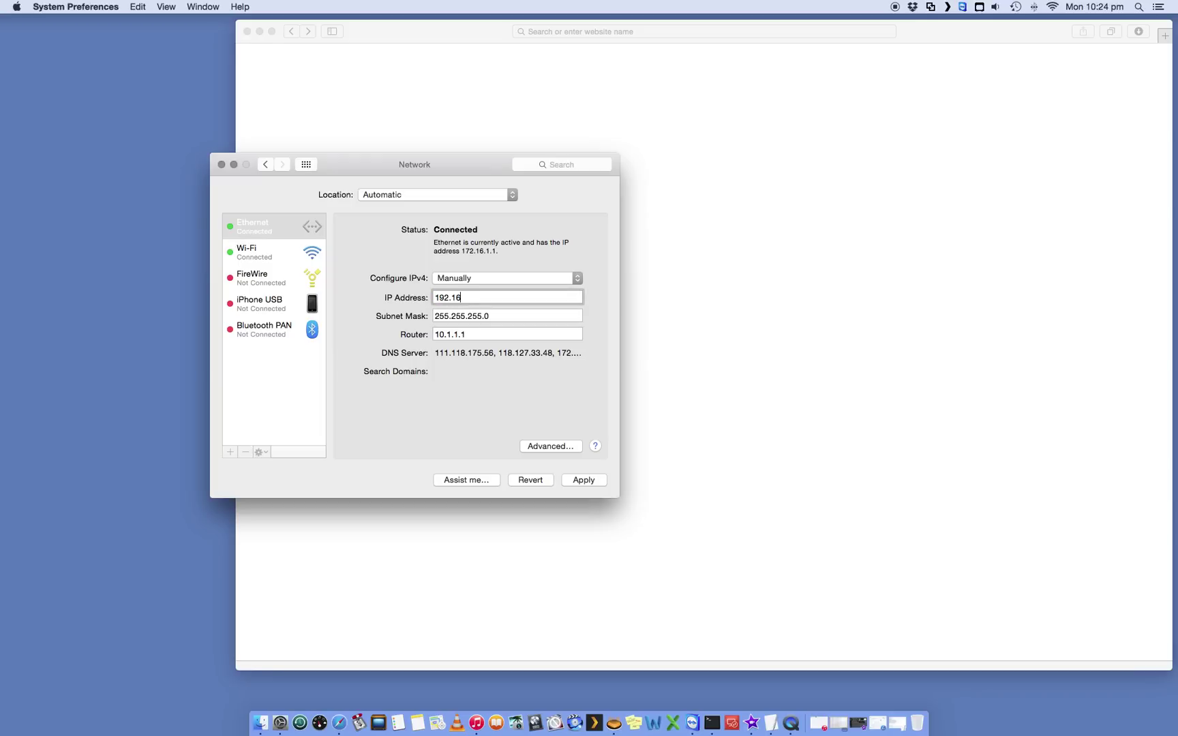
{"action": "type", "text": "8.1.1"}
{"action": "key", "text": "Tab"}
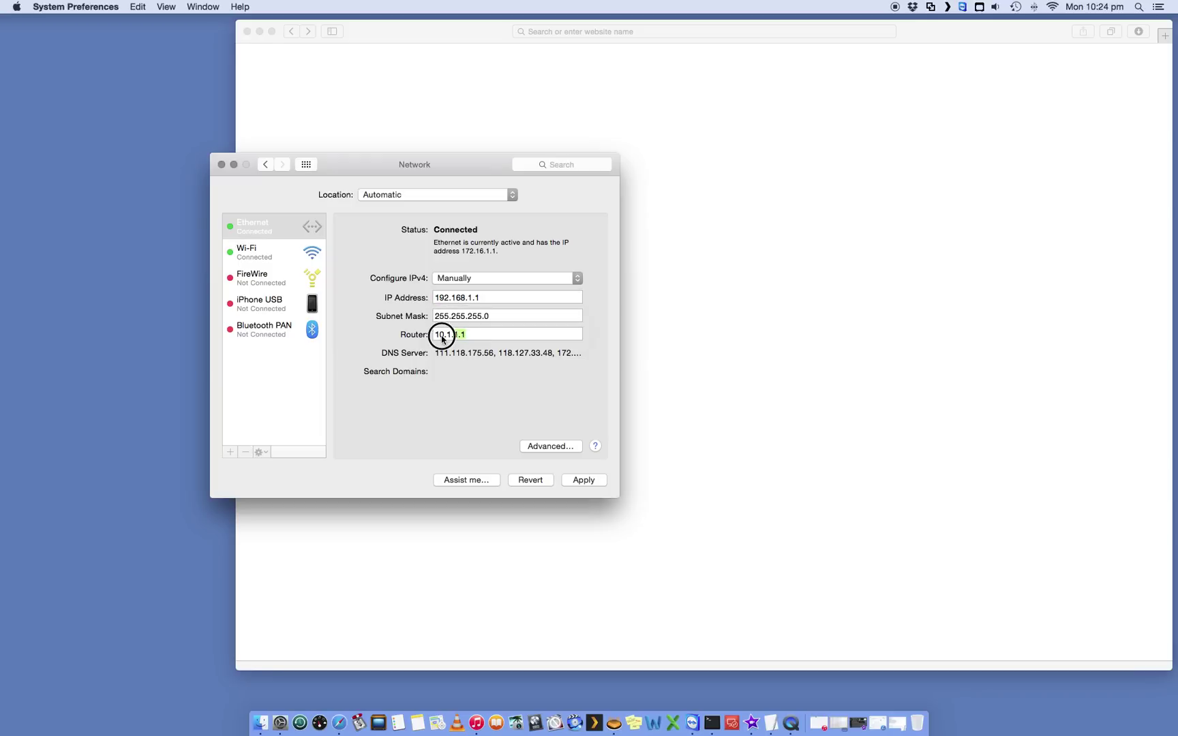
{"action": "type", "text": "192.168"}
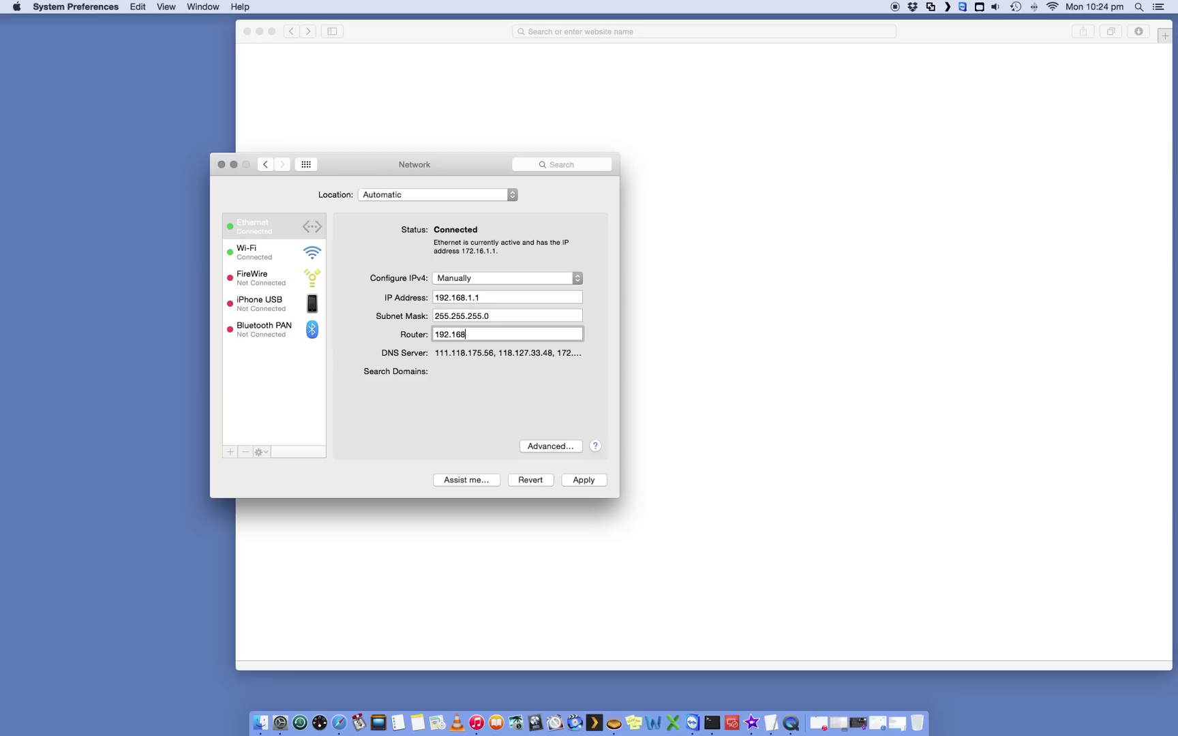
{"action": "type", "text": ".1.254"}
{"action": "left_click", "coordinate": [487, 298]}
{"action": "left_click", "coordinate": [490, 334]}
Step: Show Ethernet's advanced DNS tab listing its four DNS servers
{"action": "left_click", "coordinate": [557, 447]}
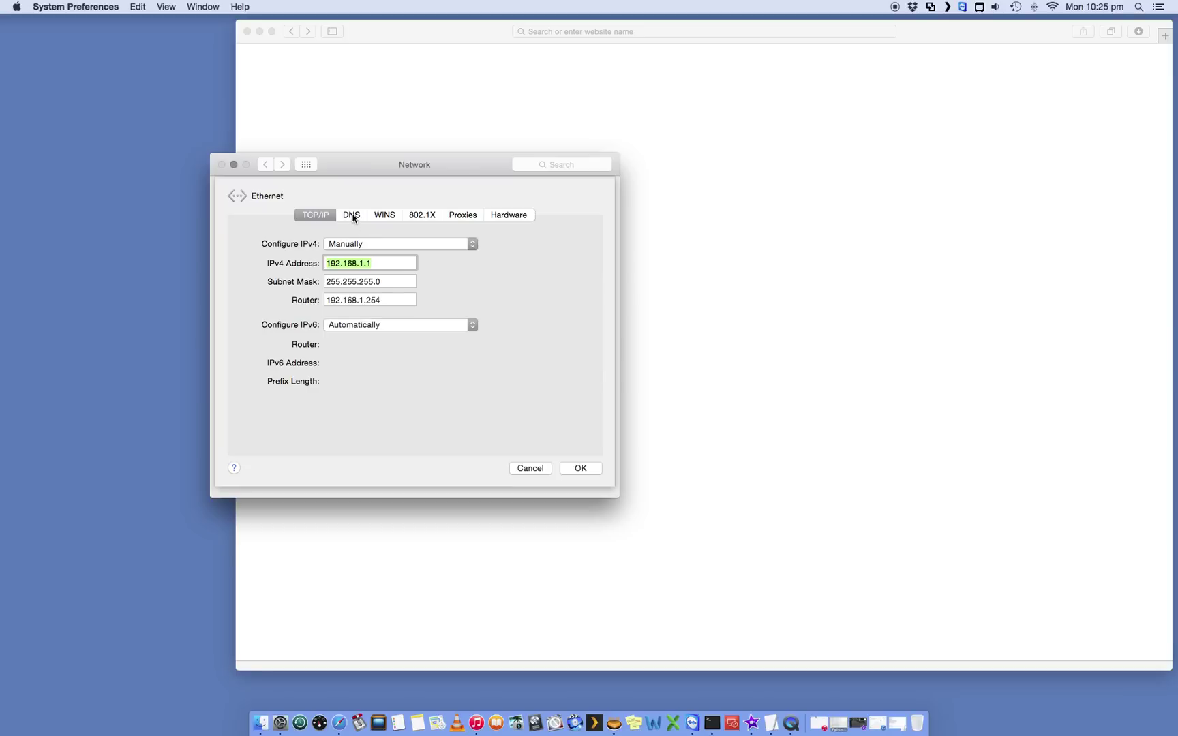
{"action": "left_click", "coordinate": [352, 216]}
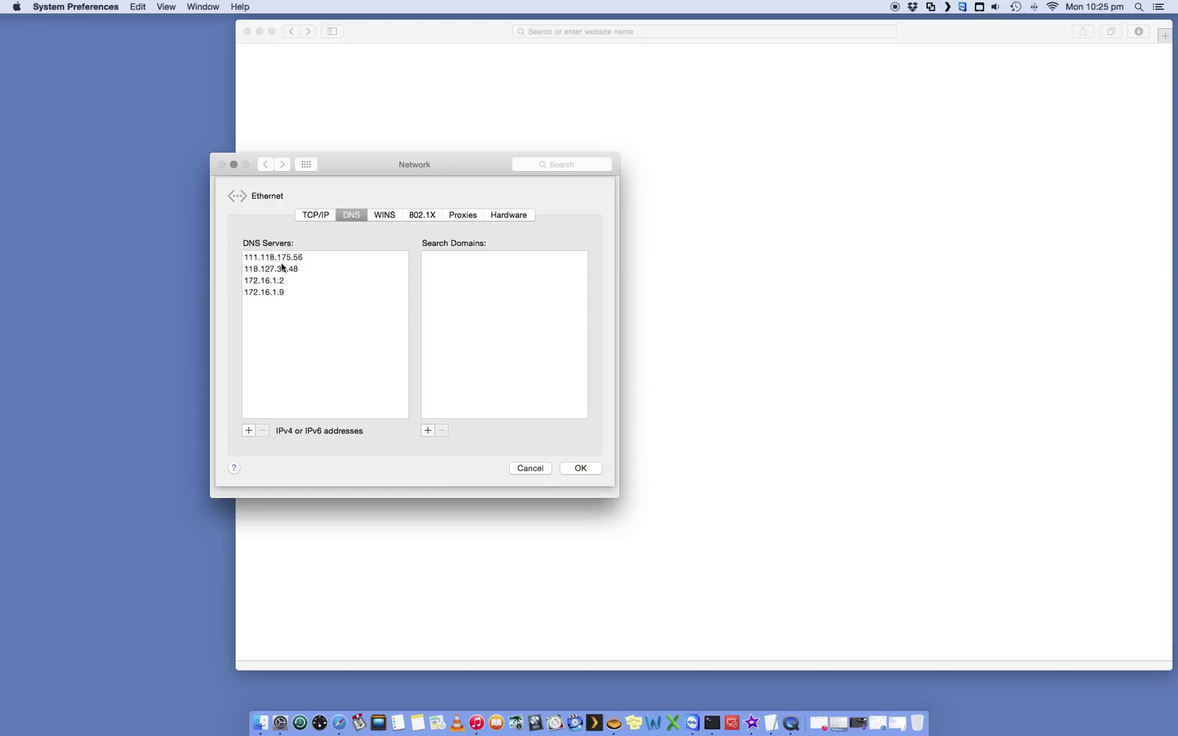
{"action": "left_click", "coordinate": [264, 258]}
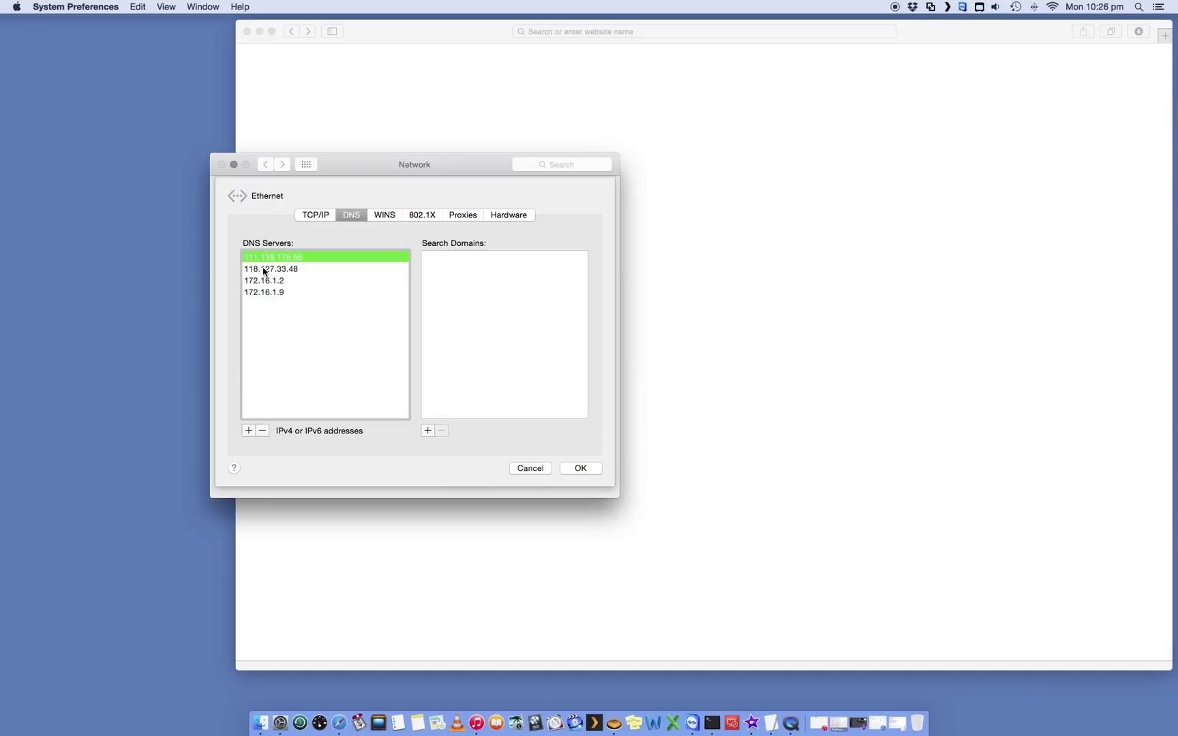
{"action": "left_click_drag", "start_coordinate": [263, 273], "coordinate": [266, 333]}
{"action": "left_click", "coordinate": [248, 430]}
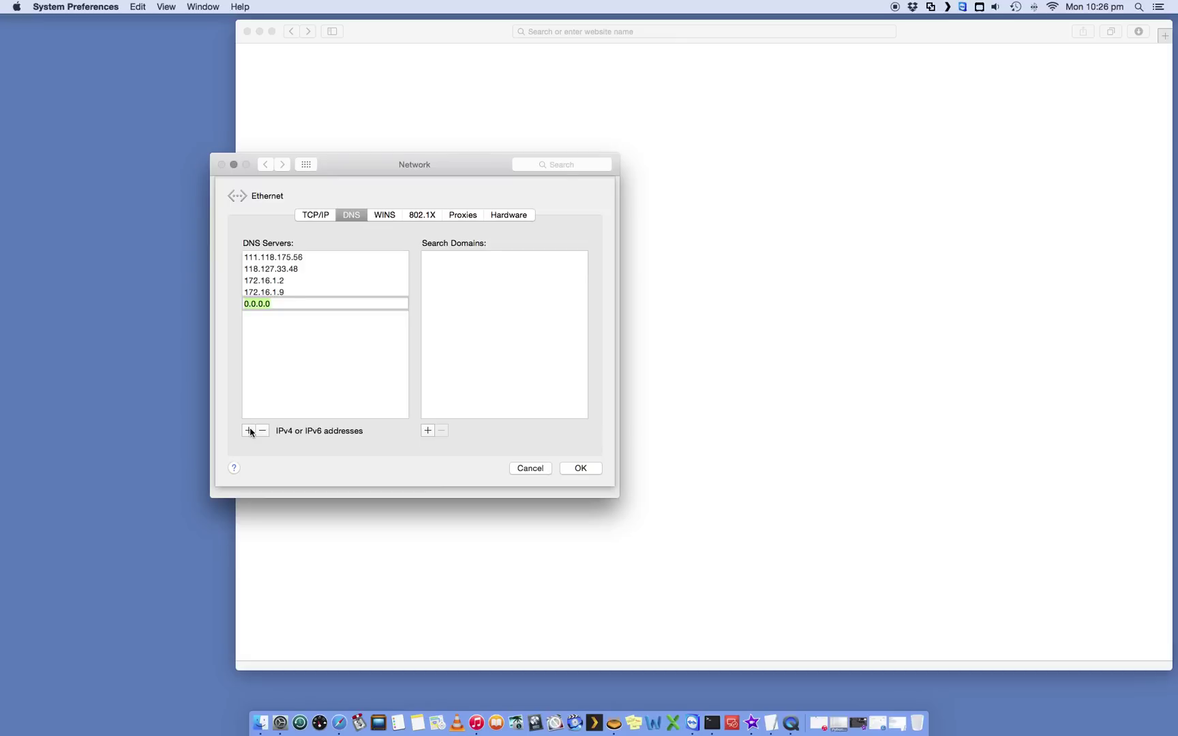
{"action": "type", "text": "65.23.22."}
{"action": "key", "text": "BackSpace"}
{"action": "key", "text": "BackSpace"}
{"action": "key", "text": "BackSpace"}
{"action": "key", "text": "BackSpace"}
{"action": "key", "text": "BackSpace"}
{"action": "key", "text": "BackSpace"}
{"action": "key", "text": "BackSpace"}
{"action": "key", "text": "BackSpace"}
{"action": "key", "text": "BackSpace"}
Step: Drop the empty DNS row and cancel the advanced sheet without saving
{"action": "left_click", "coordinate": [294, 358]}
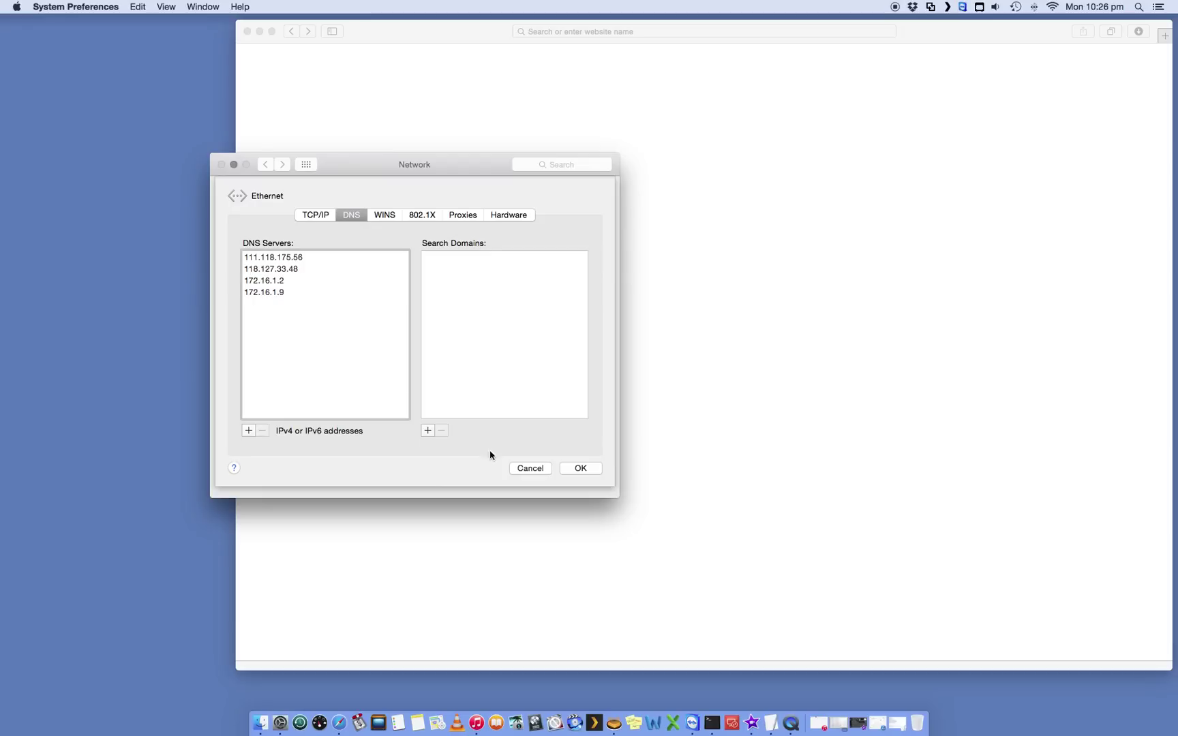
{"action": "left_click", "coordinate": [529, 468]}
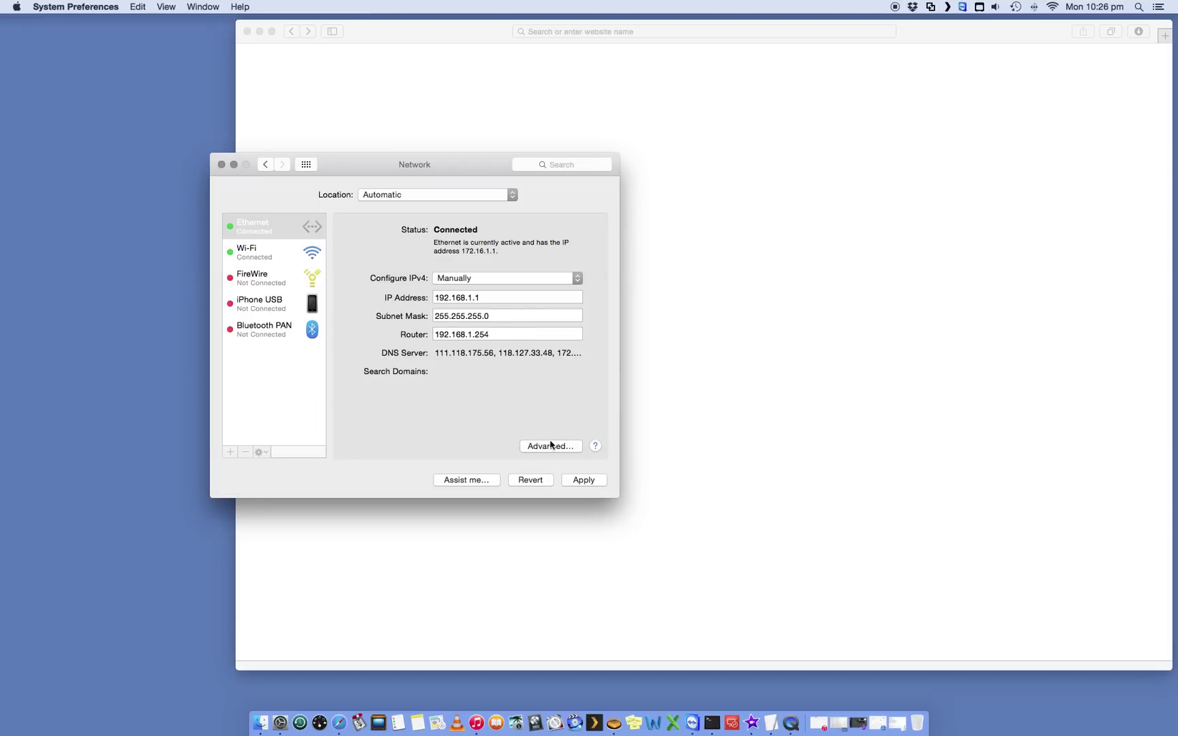